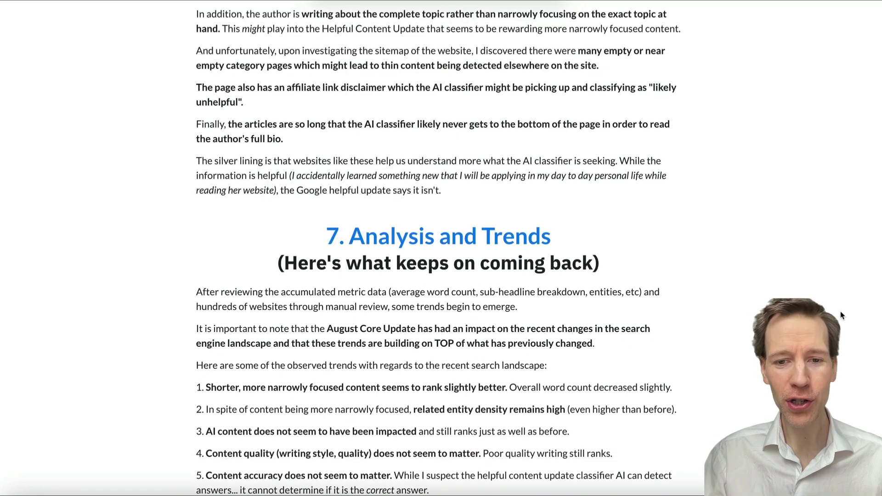
scroll(843, 316, down, 4)
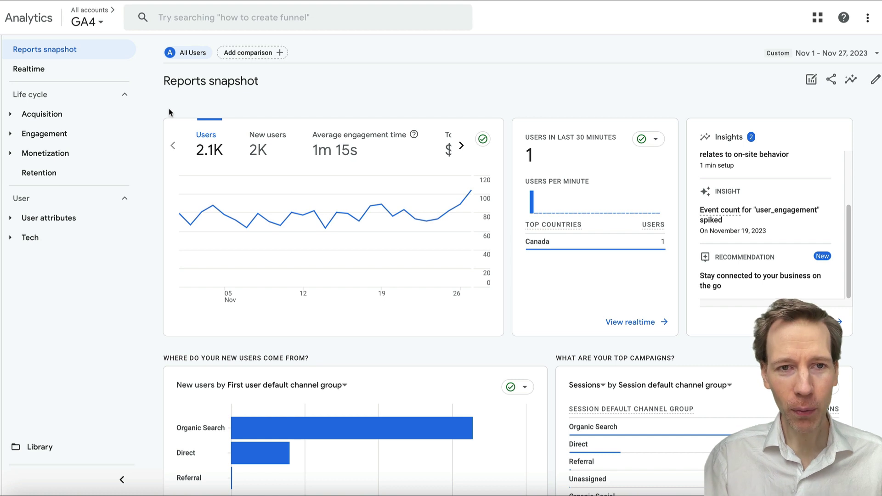
Open the Landing page report in the Engagement section and bring its table of landing pages into view
click(13, 137)
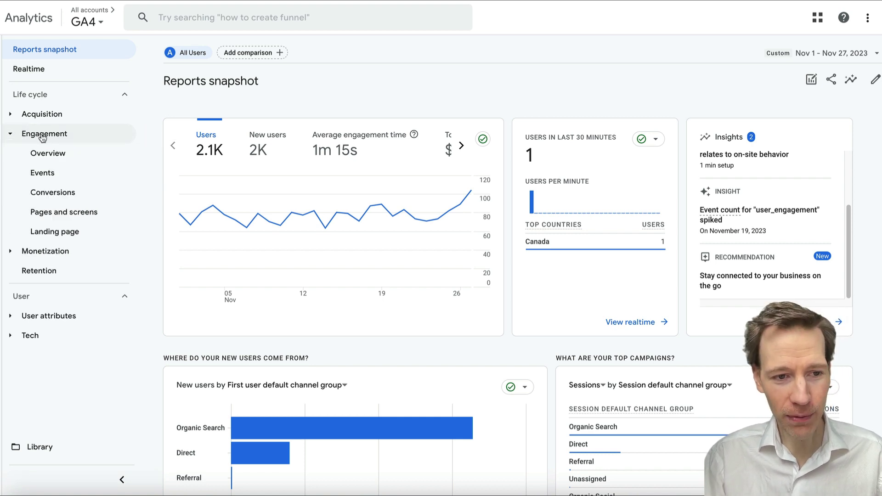
click(68, 231)
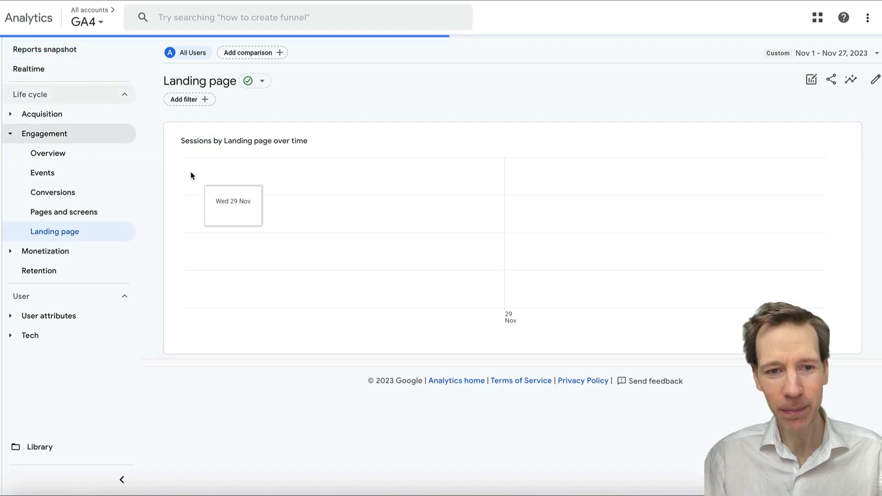
scroll(201, 186, down, 1)
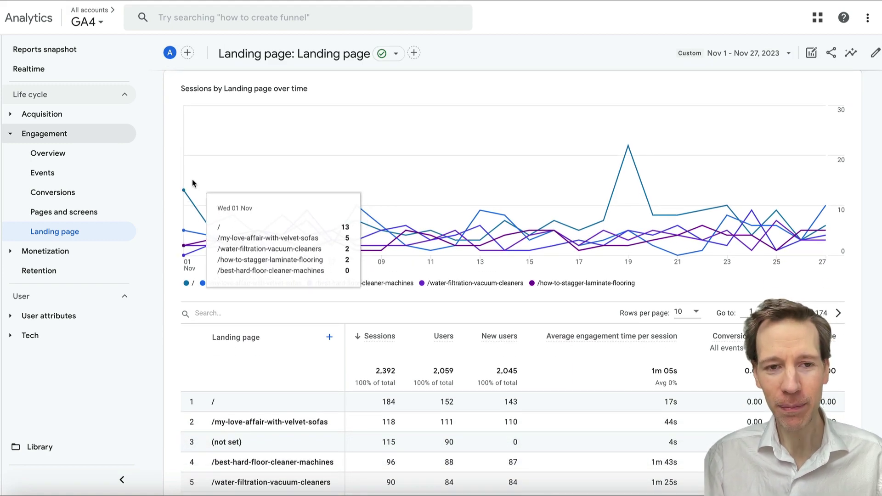
scroll(192, 183, down, 1)
scroll(192, 182, down, 1)
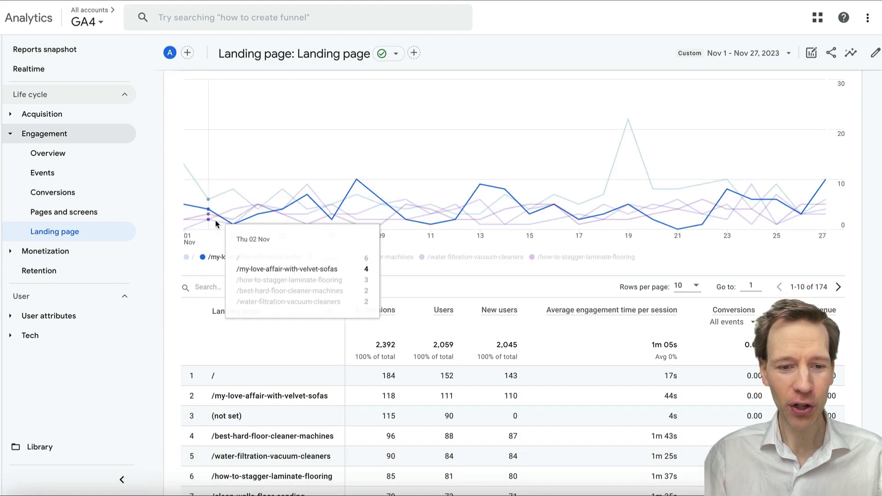
scroll(233, 236, down, 3)
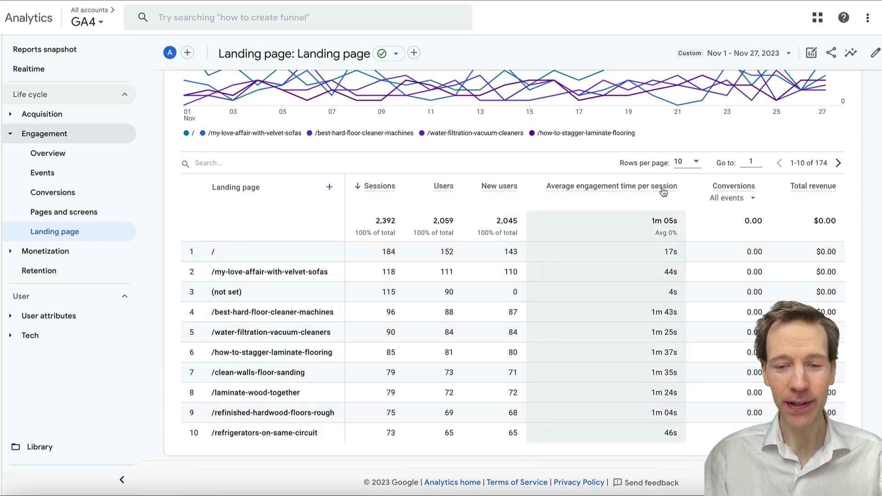
Examine the average engagement time per session of the landing pages with the most sessions
mouse_move(662, 193)
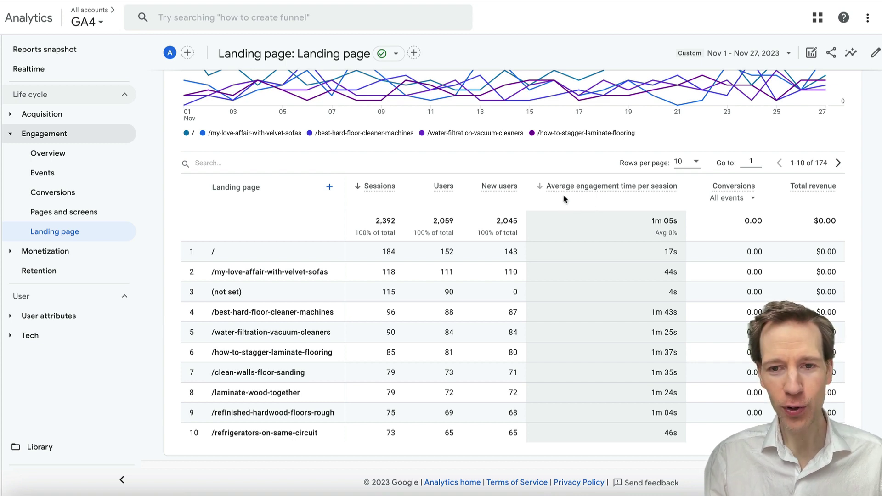
drag(651, 219, 671, 375)
click(671, 375)
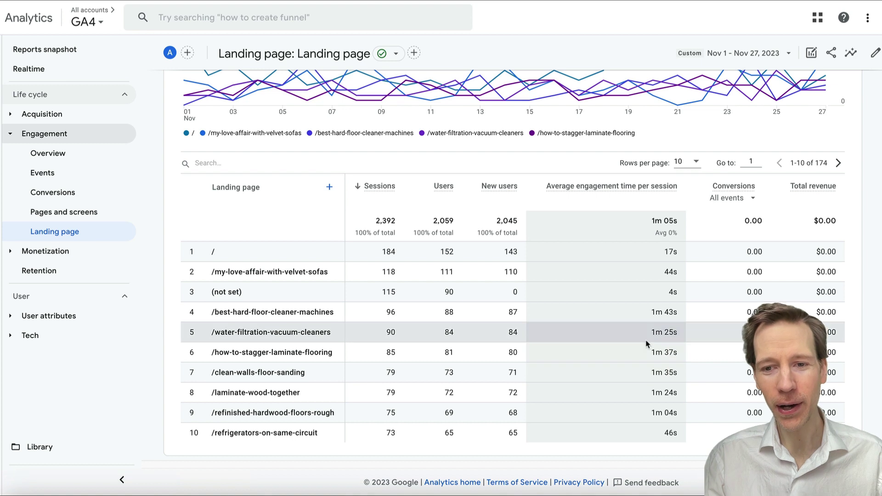
drag(651, 221, 670, 272)
click(670, 272)
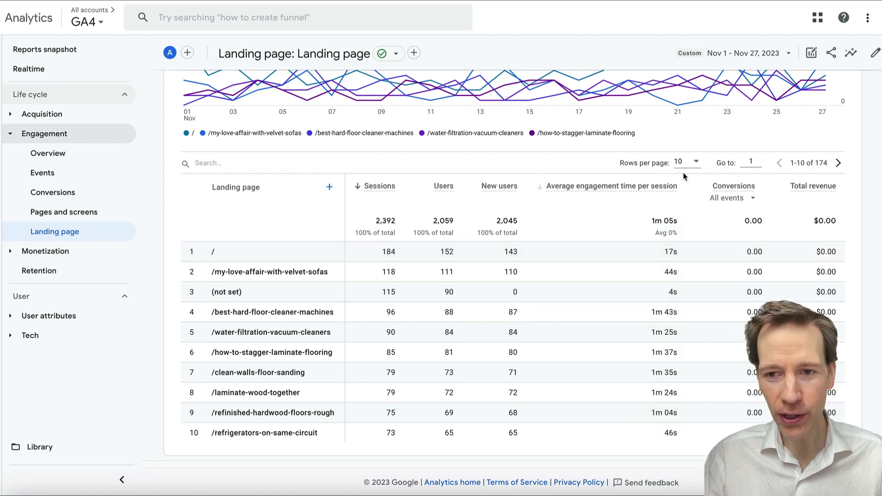
Show 250 rows per page and sort the landing pages by average engagement time per session, longest first
click(694, 164)
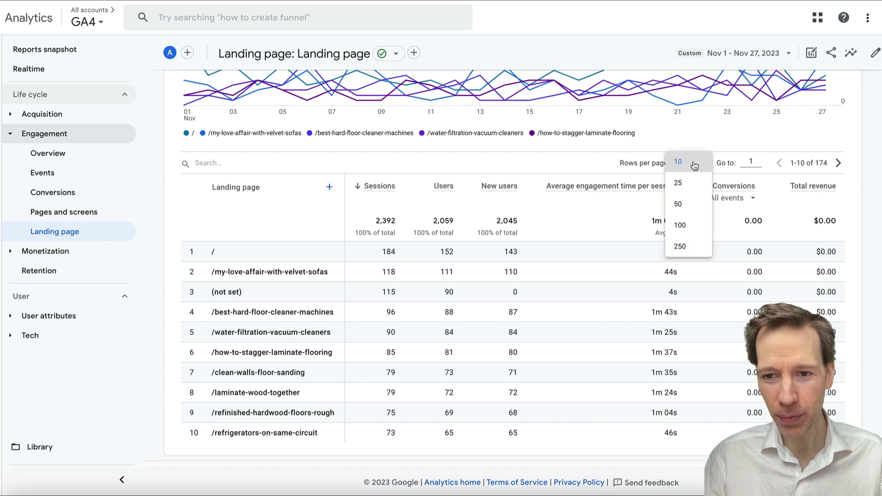
click(683, 247)
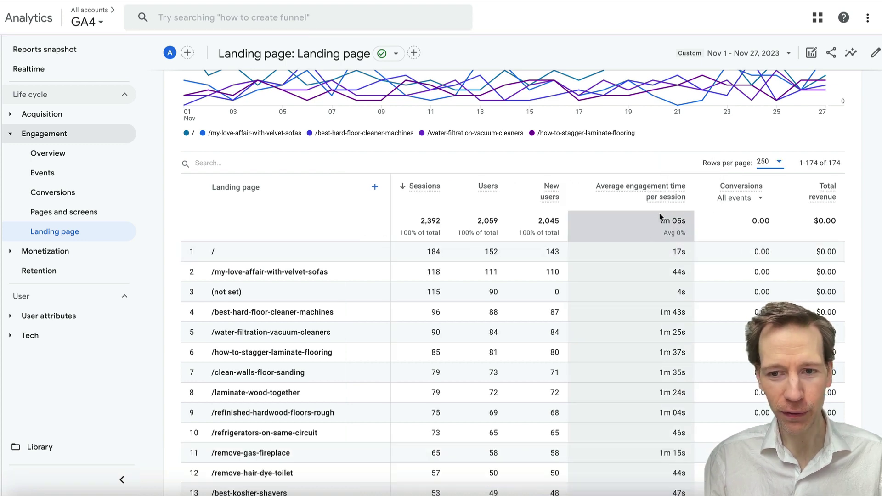
click(581, 189)
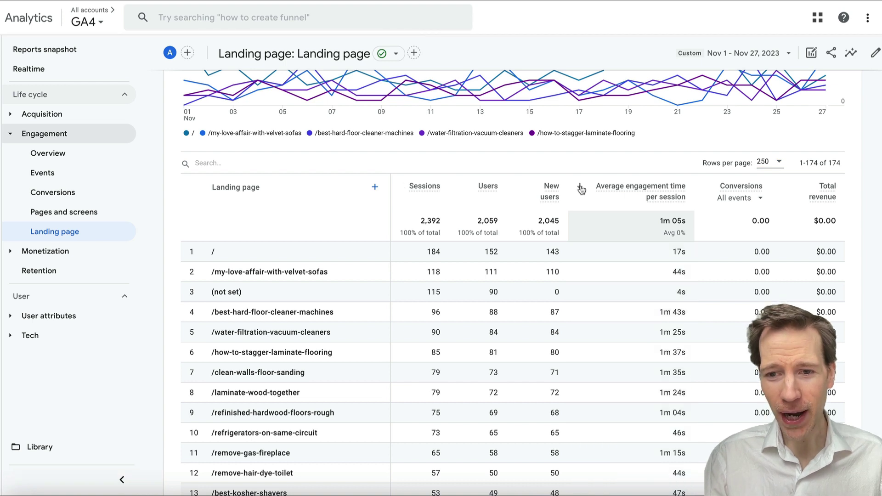
click(581, 189)
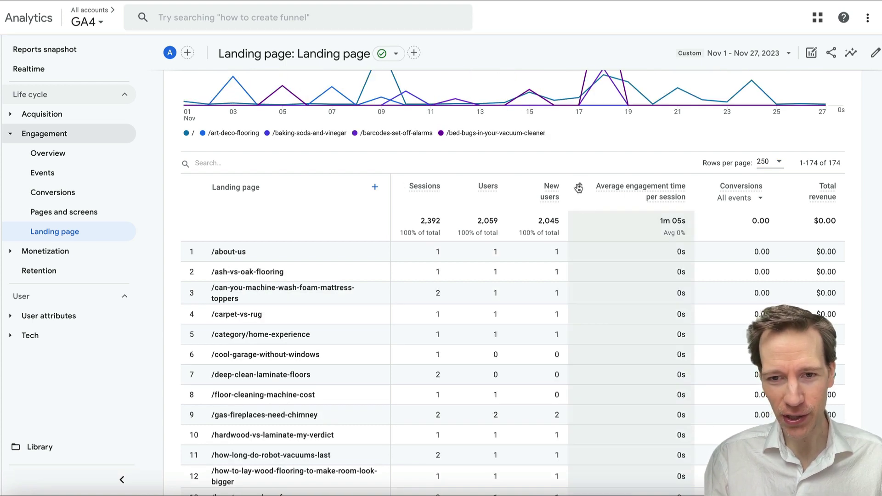
click(580, 189)
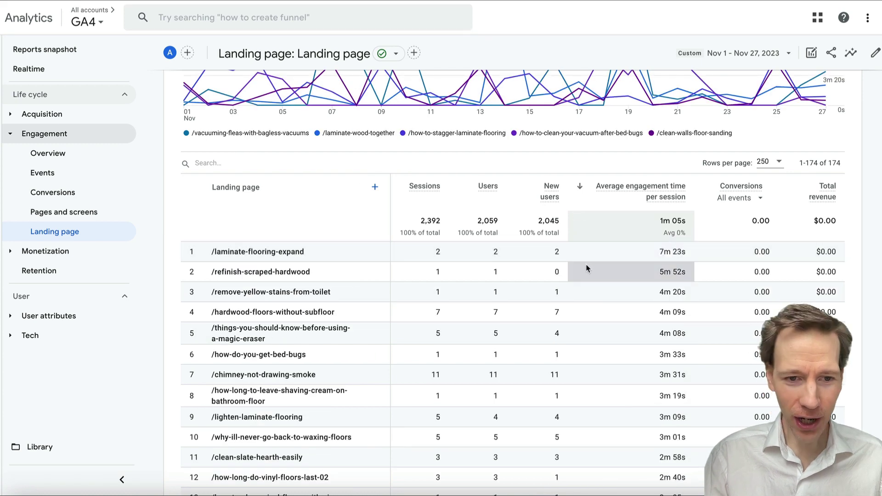
Review the landing pages with the longest average engagement times at the start of the sorted table
scroll(596, 268, down, 1)
scroll(596, 269, down, 2)
drag(657, 166, 671, 205)
click(671, 205)
scroll(652, 223, down, 3)
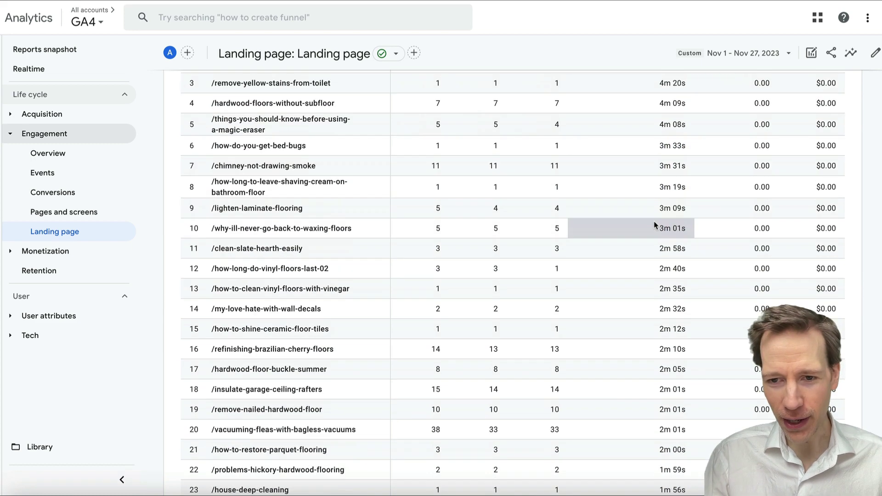
drag(658, 125, 663, 253)
click(647, 234)
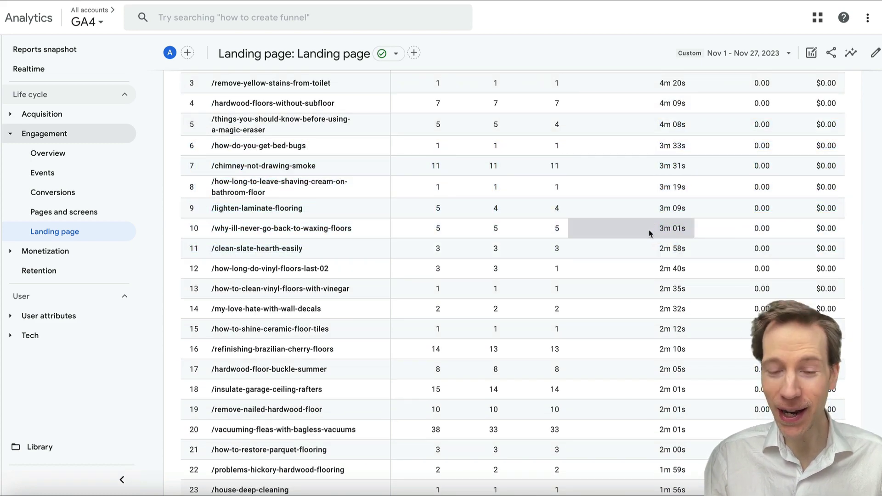
Go through the remaining landing pages down to those with the shortest average engagement times
scroll(641, 228, down, 3)
scroll(641, 231, down, 15)
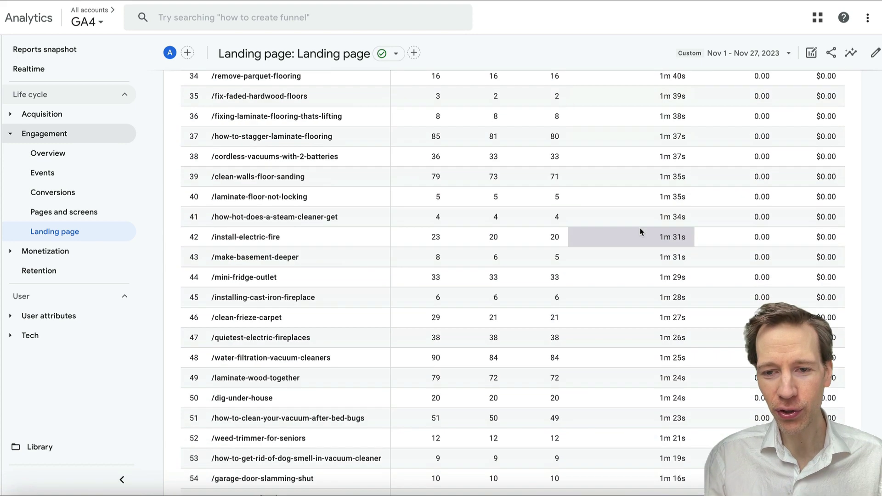
scroll(641, 231, down, 20)
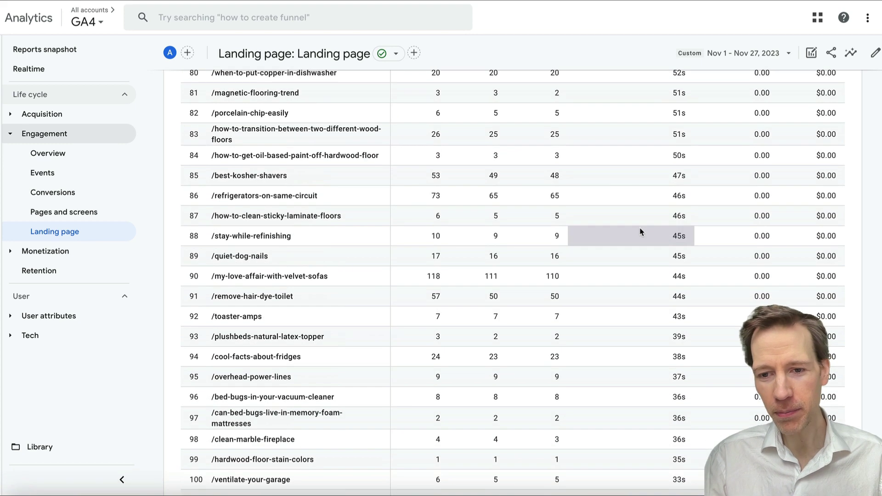
scroll(642, 231, down, 15)
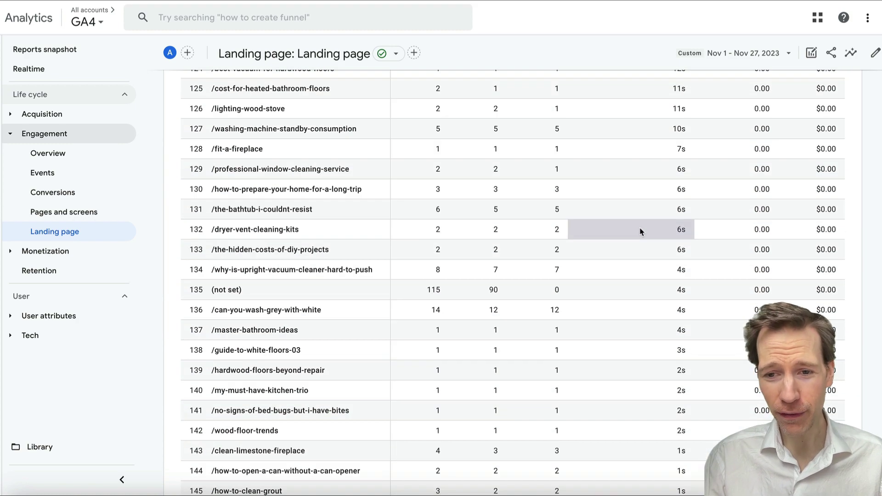
scroll(641, 231, down, 3)
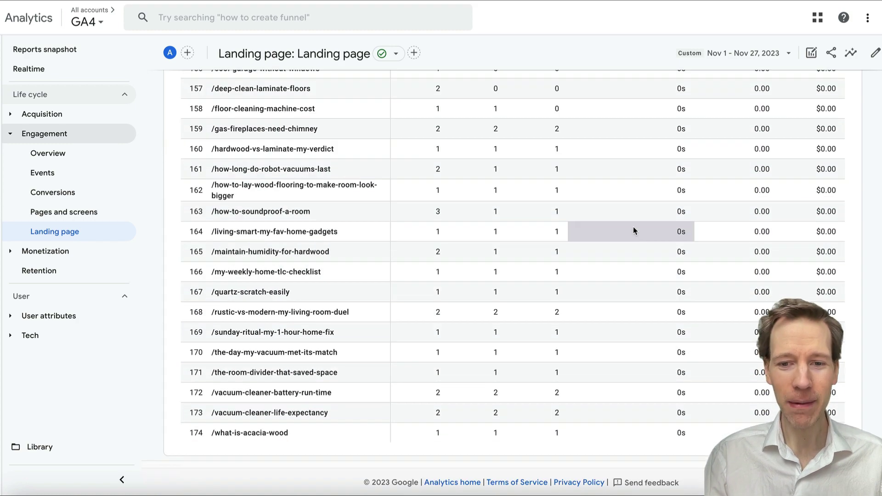
scroll(633, 227, up, 5)
scroll(632, 225, up, 4)
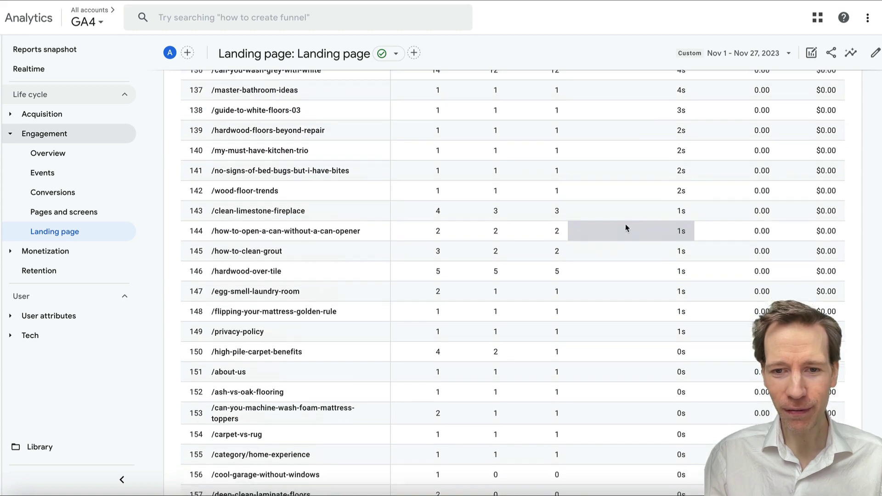
scroll(624, 223, down, 7)
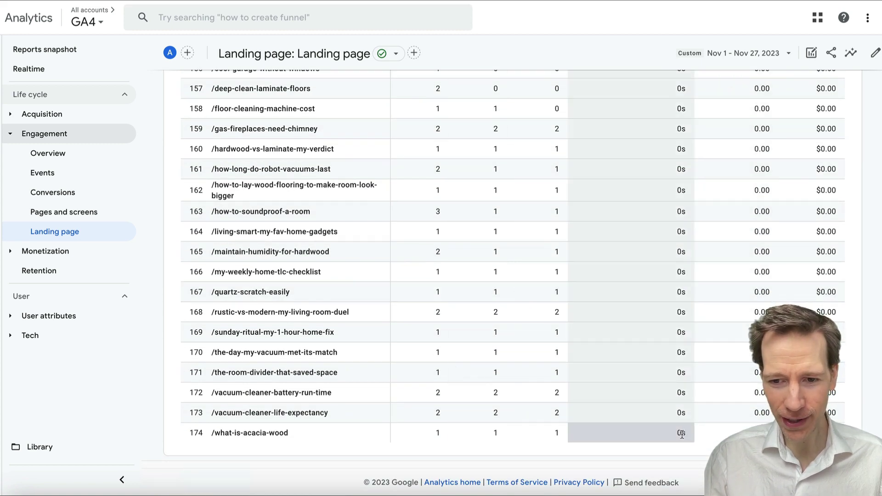
Examine the landing pages with an average engagement time of 0 seconds, highlighting rows 150 to 157
scroll(663, 402, up, 3)
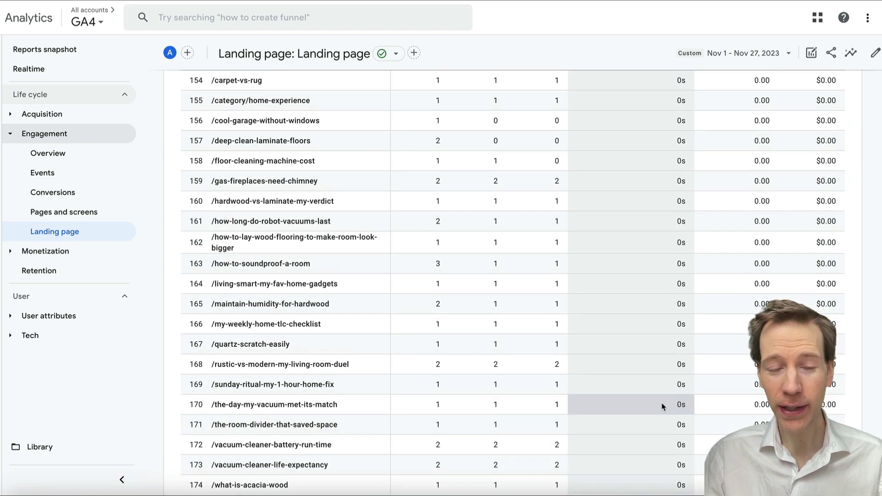
scroll(665, 399, up, 1)
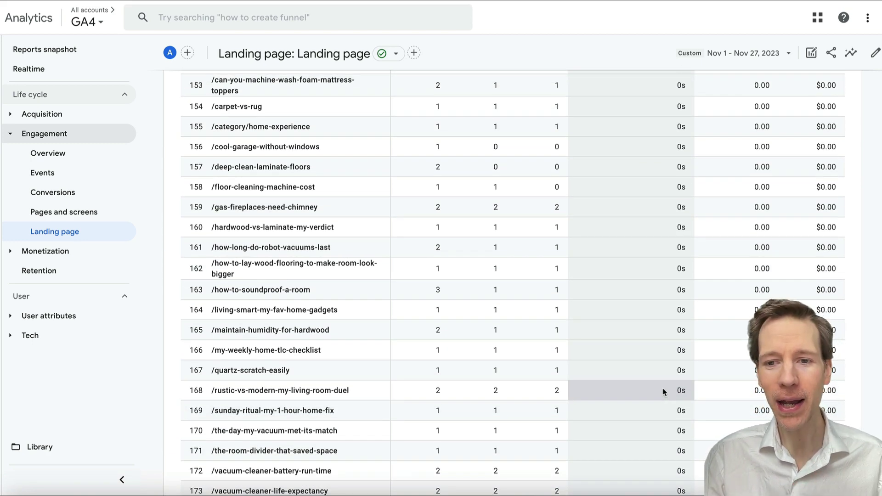
scroll(664, 392, up, 1)
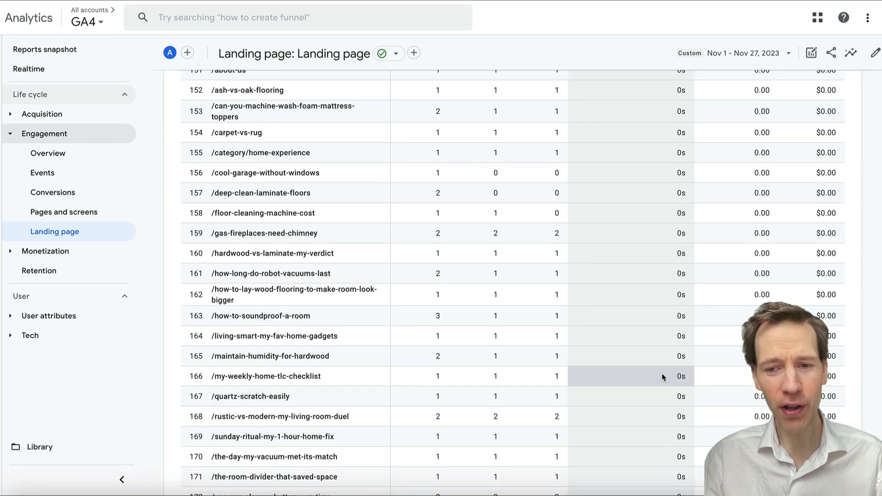
scroll(662, 357, up, 2)
drag(688, 255, 674, 255)
click(666, 293)
scroll(666, 290, up, 3)
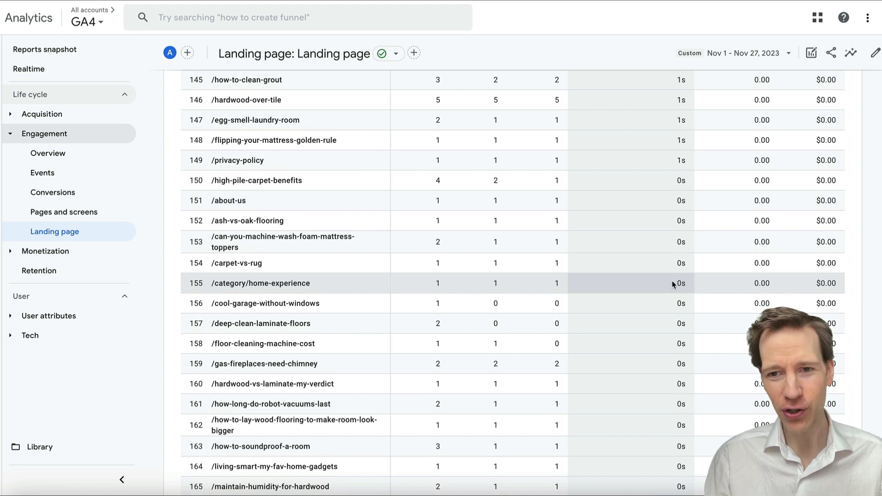
drag(676, 180, 682, 317)
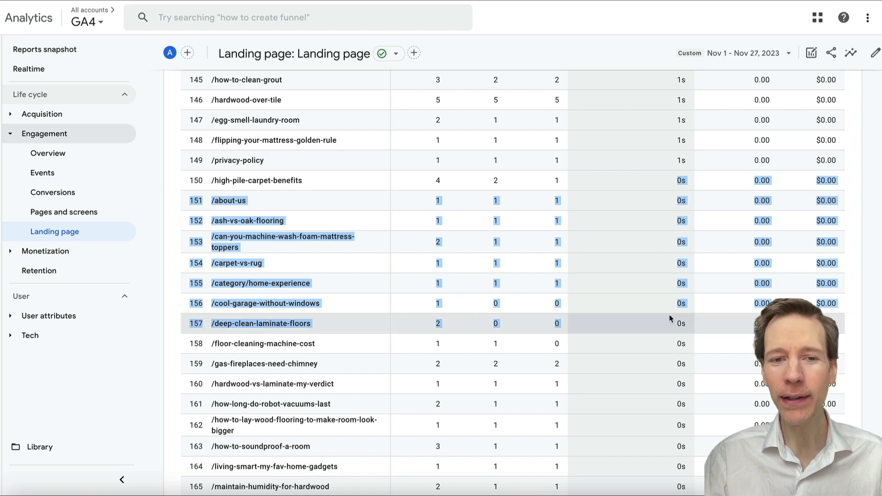
Examine the landing pages with an average engagement time of 1 second, highlighting rows 143 to 149
scroll(665, 310, up, 1)
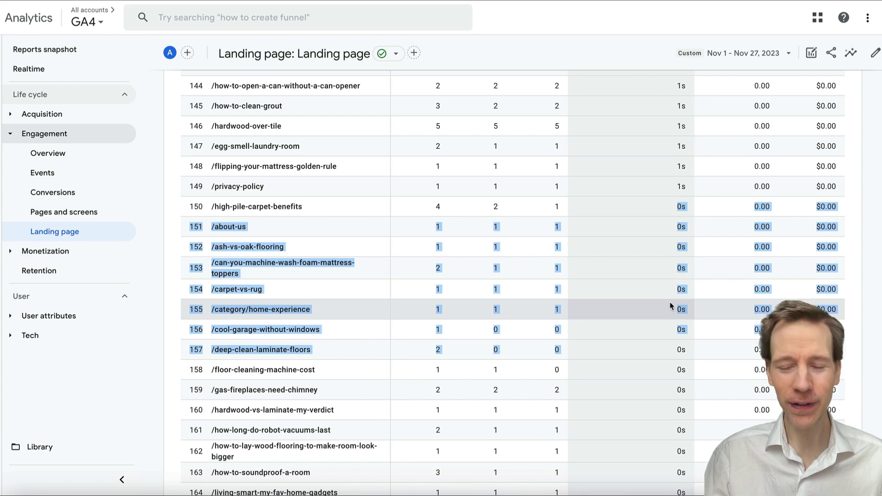
scroll(671, 303, up, 2)
click(671, 297)
scroll(671, 297, up, 3)
scroll(671, 298, up, 1)
drag(689, 338, 649, 213)
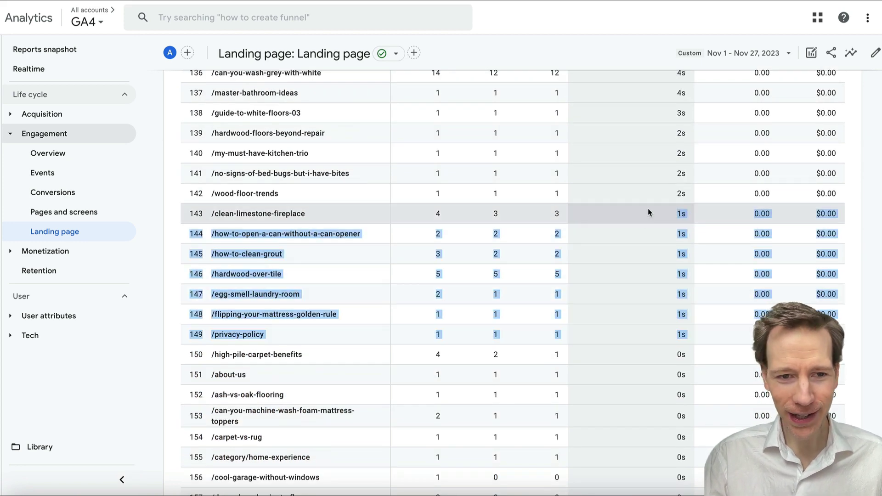
Examine the landing pages with average engagement times under 30 seconds, along with the homepage's sessions
scroll(654, 226, up, 5)
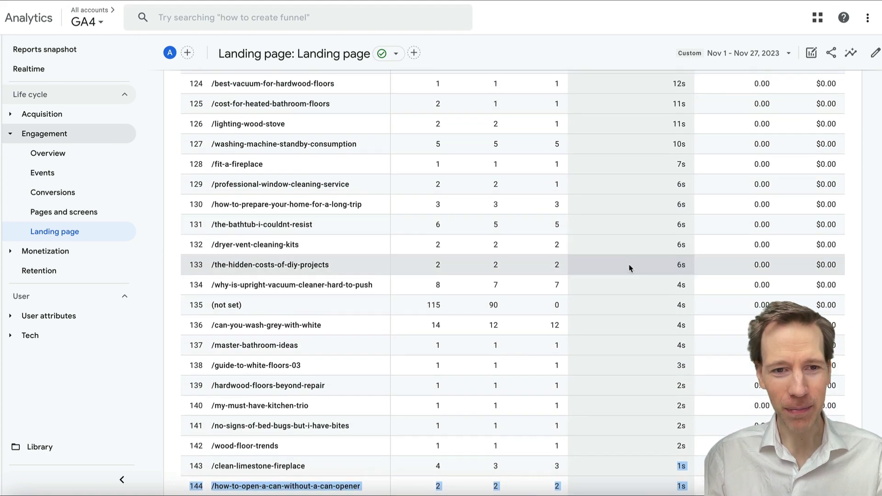
scroll(630, 268, up, 3)
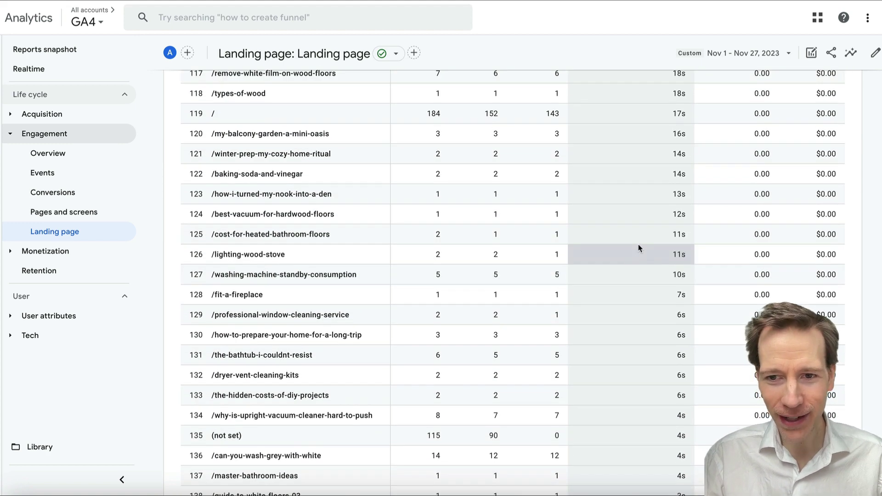
scroll(638, 248, up, 5)
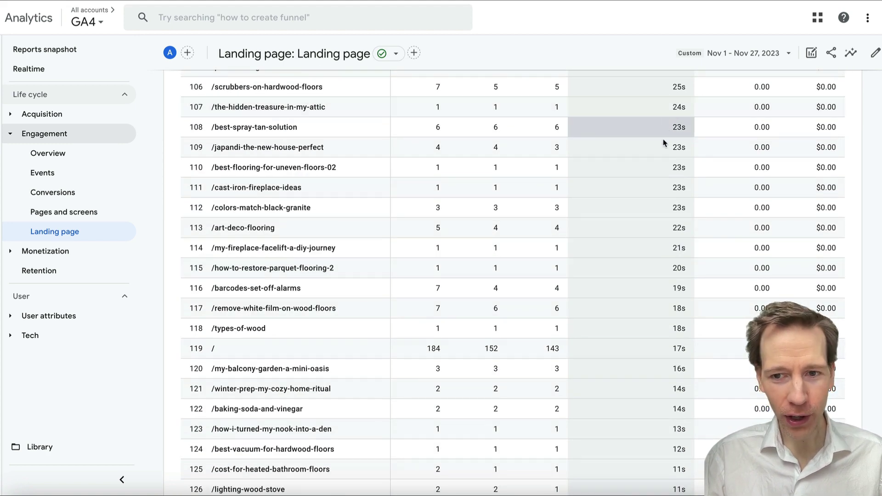
scroll(654, 185, up, 4)
drag(659, 197, 673, 395)
click(674, 396)
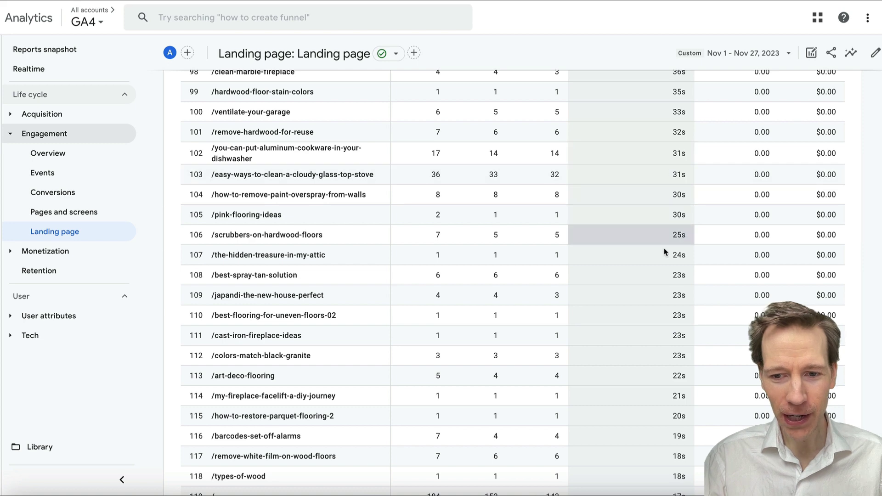
drag(665, 275, 675, 335)
click(665, 294)
scroll(662, 285, down, 5)
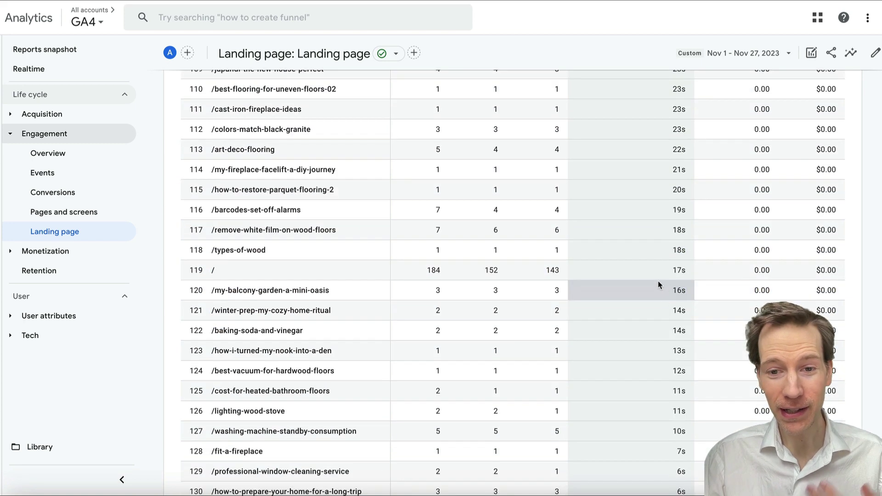
scroll(660, 282, down, 3)
scroll(625, 276, up, 1)
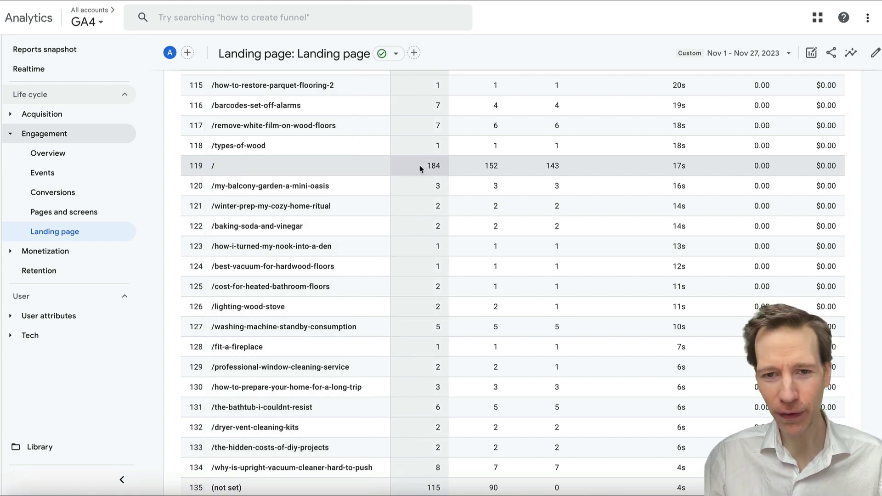
Examine the homepage's sessions and average engagement time, along with the landing pages averaging 16 seconds or less
drag(421, 166, 622, 161)
click(627, 161)
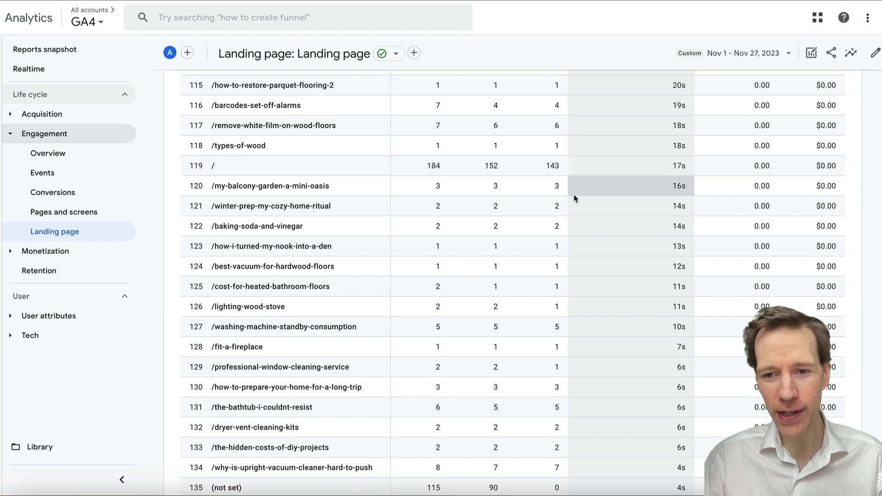
scroll(579, 193, down, 2)
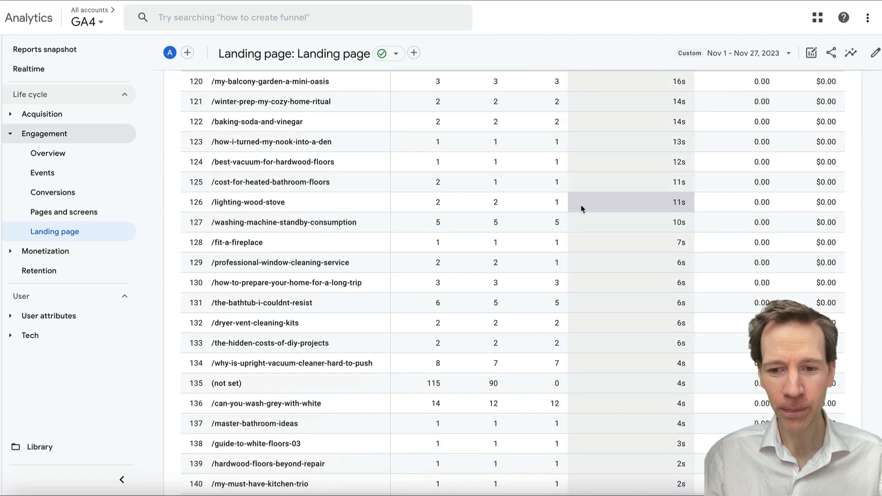
scroll(581, 210, down, 1)
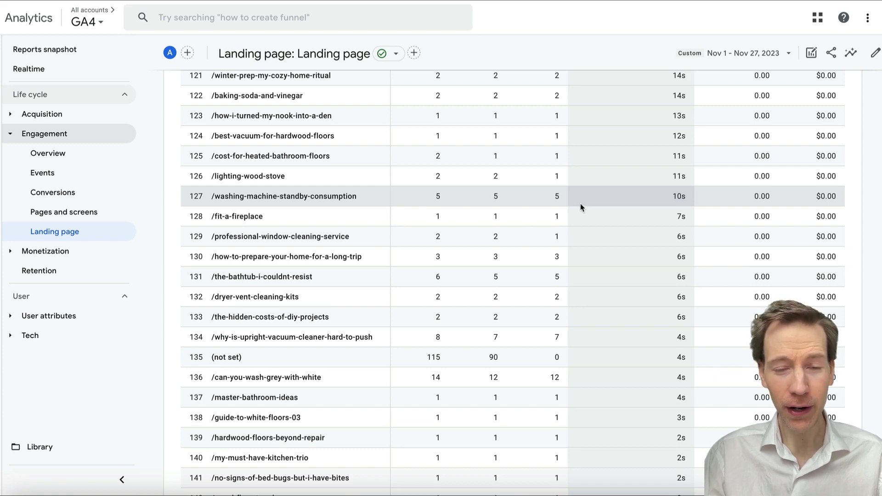
scroll(577, 214, down, 3)
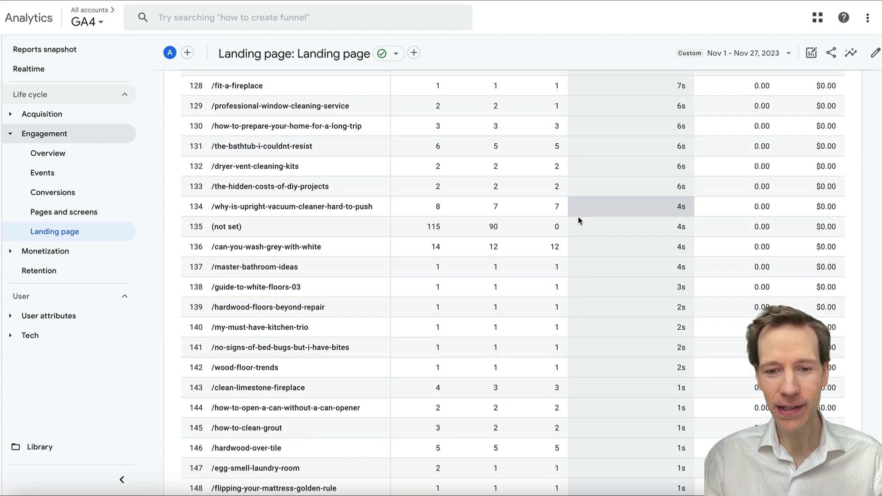
scroll(568, 276, down, 3)
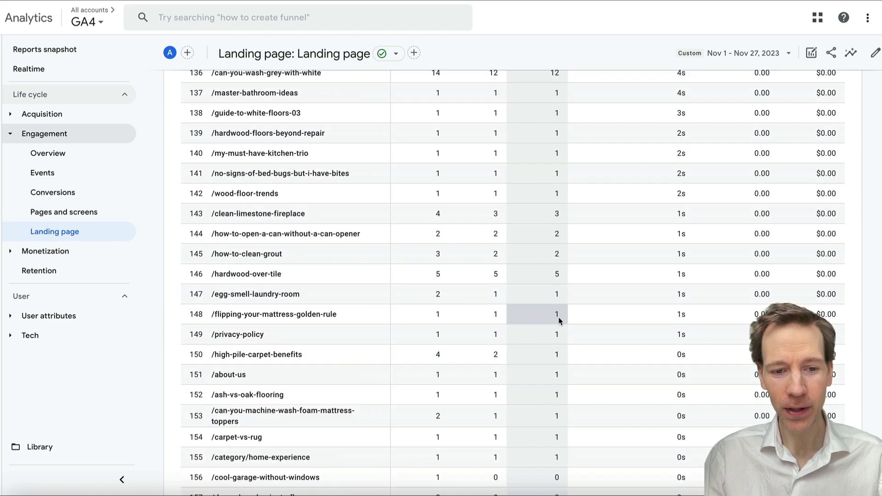
scroll(552, 329, up, 1)
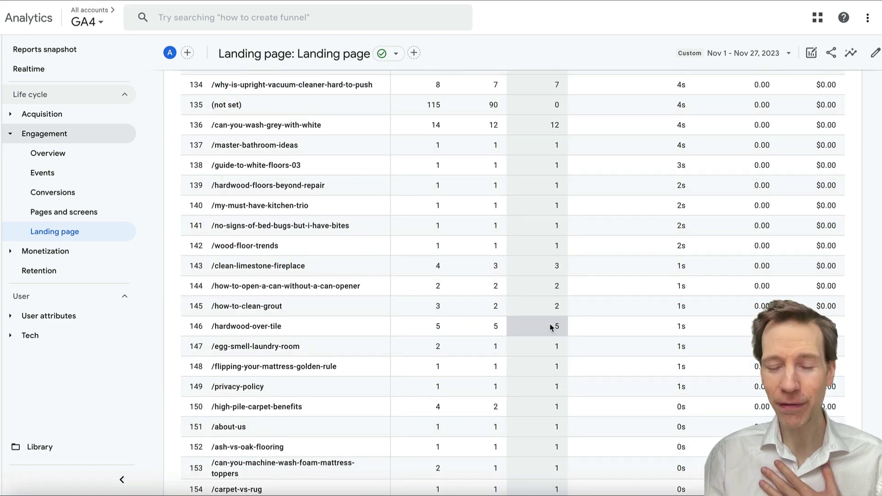
scroll(550, 324, up, 1)
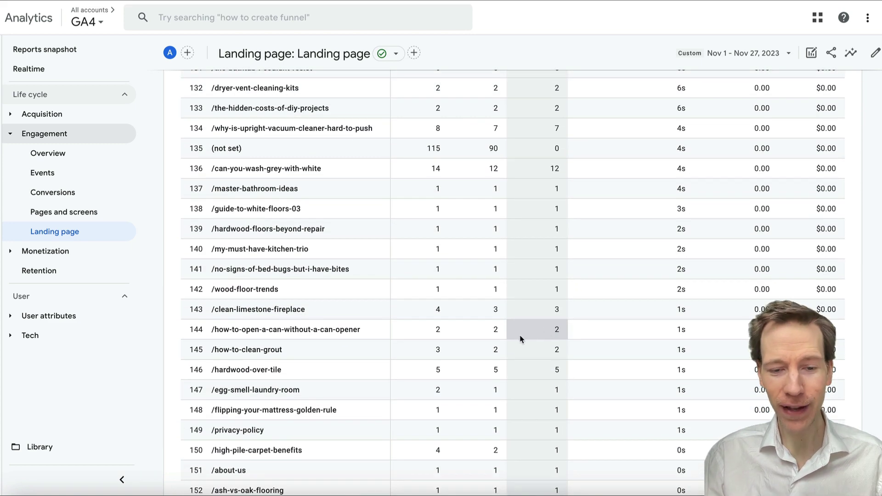
scroll(522, 339, up, 1)
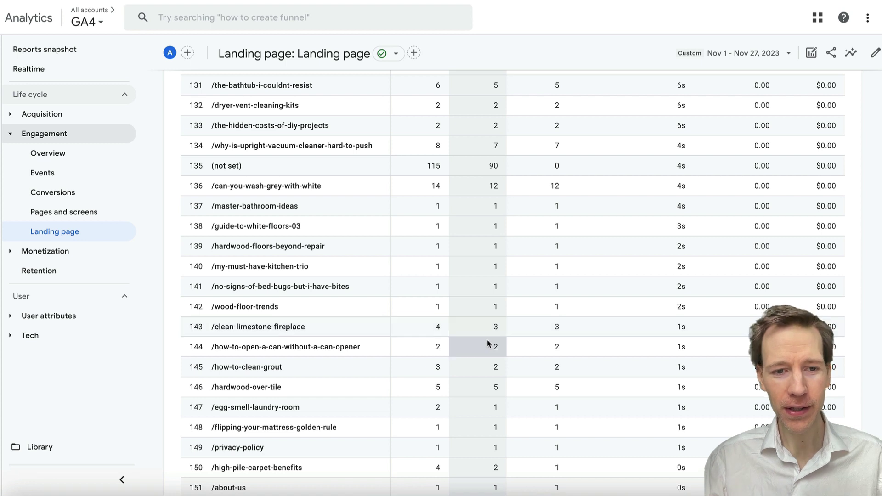
Examine the /my-must-have-kitchen-trio row, highlighting its average engagement time, sessions, users and new users
drag(215, 266, 669, 268)
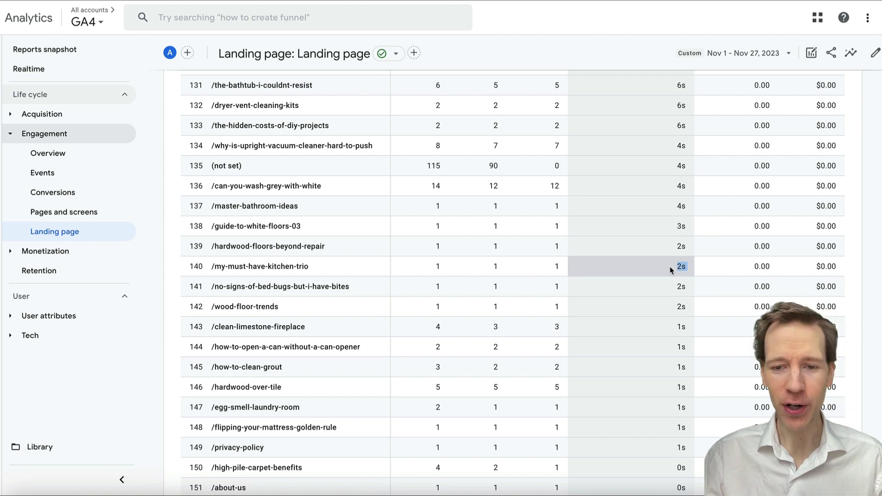
click(655, 267)
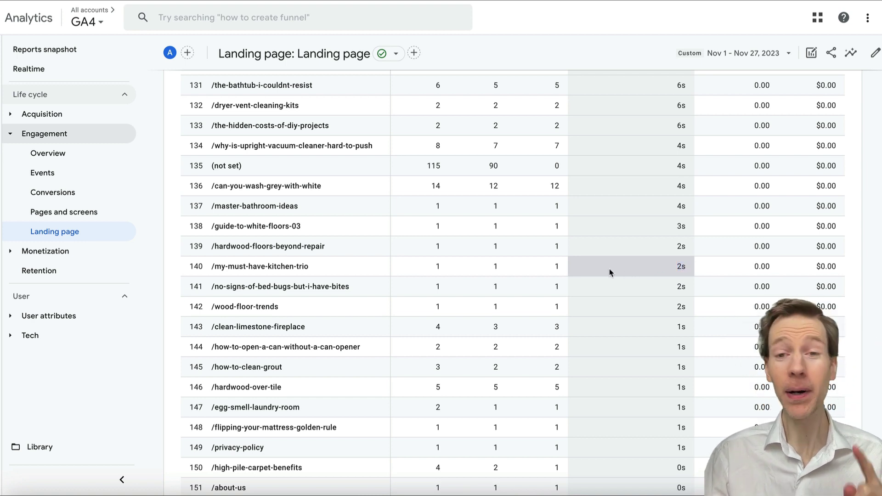
drag(426, 266, 558, 265)
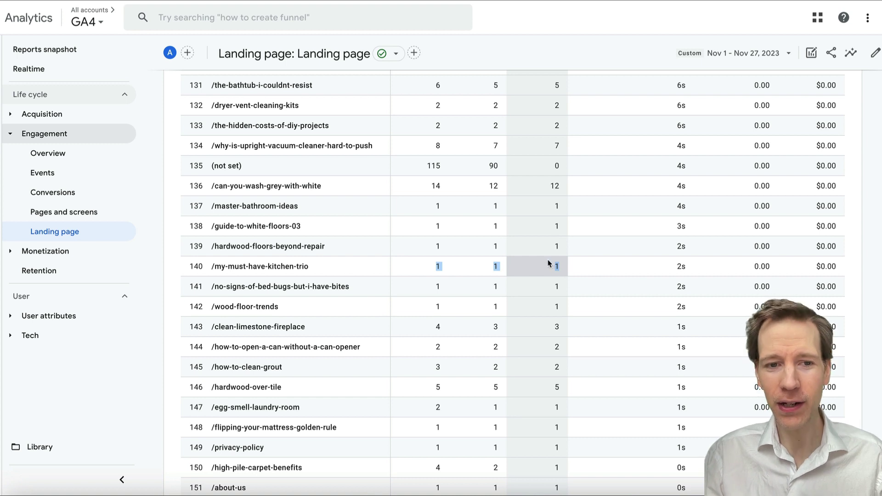
click(562, 267)
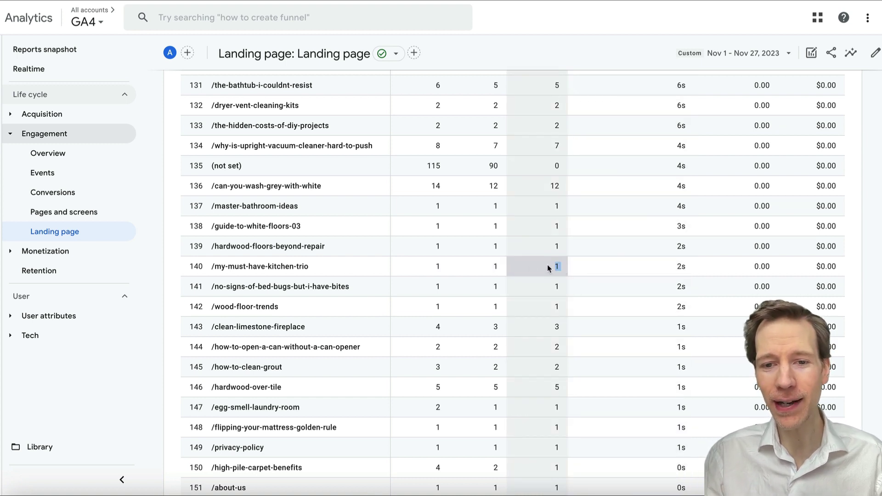
drag(564, 267, 457, 272)
click(457, 271)
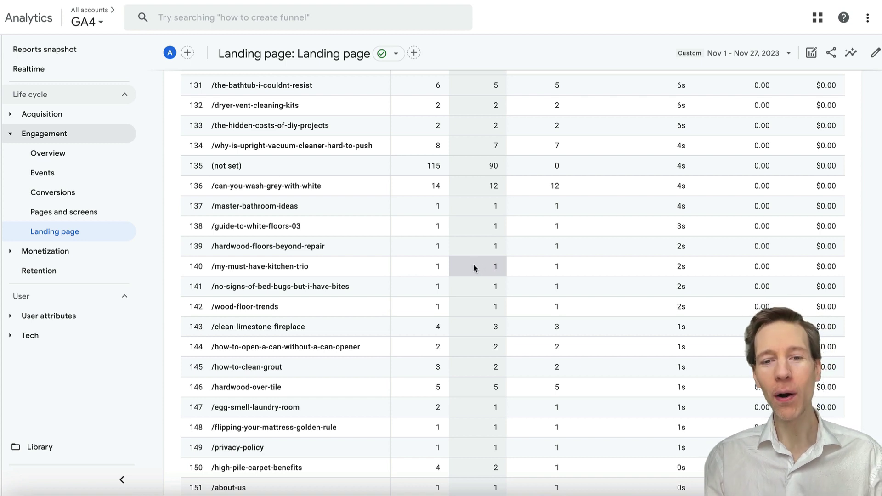
Examine the /can-you-wash-grey-with-white row, highlighting its page path, visitor figures and average engagement time
scroll(472, 263, up, 1)
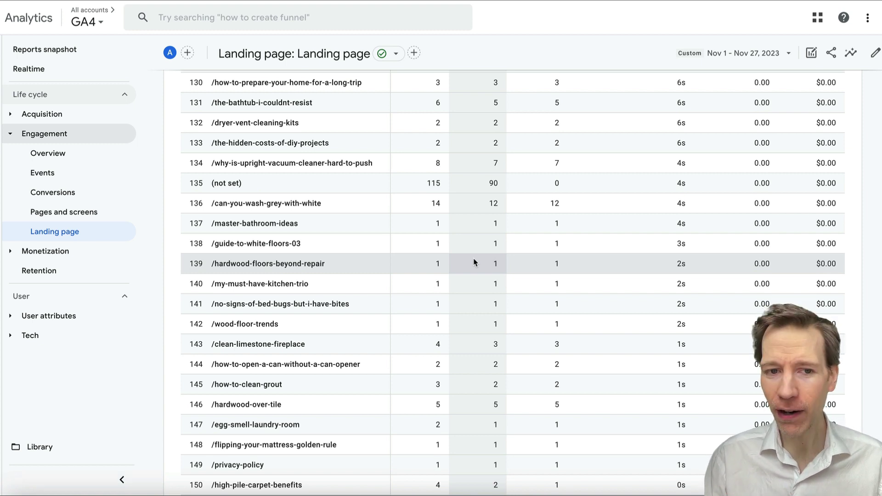
scroll(450, 225, up, 1)
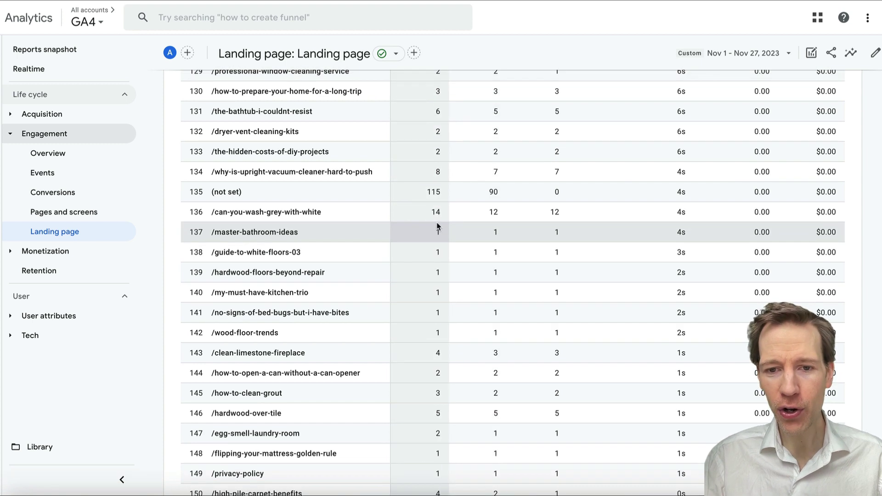
drag(427, 213, 688, 213)
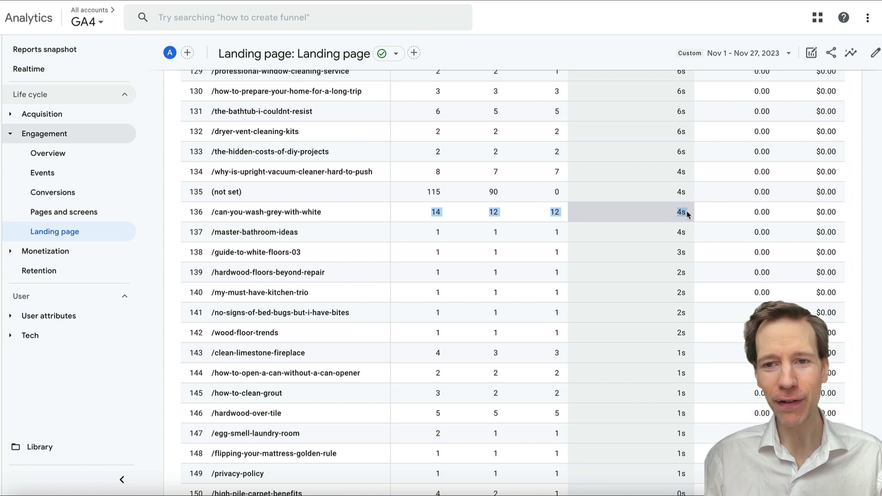
click(684, 211)
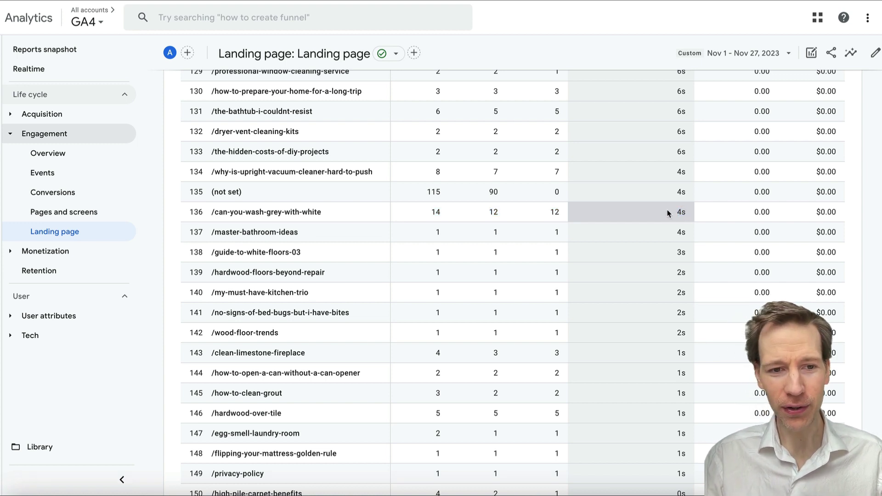
drag(330, 218, 209, 214)
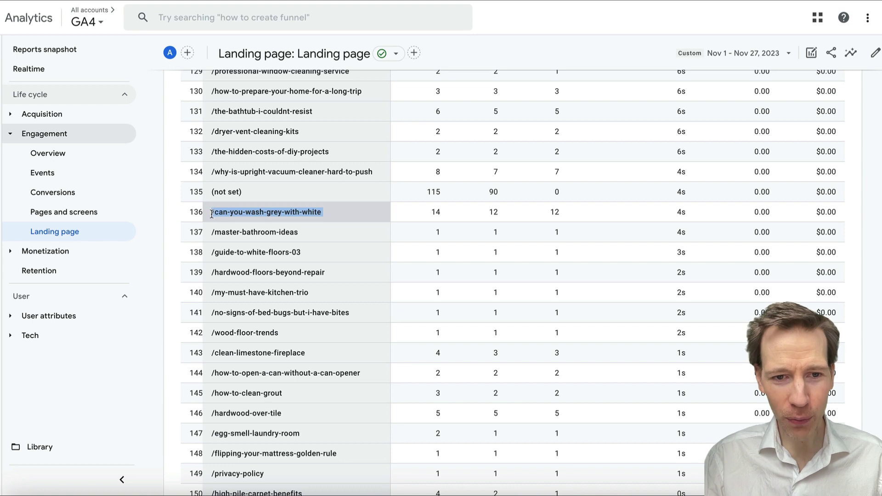
click(426, 216)
drag(426, 216, 565, 212)
drag(462, 215, 527, 214)
click(528, 211)
drag(654, 213, 686, 213)
click(686, 212)
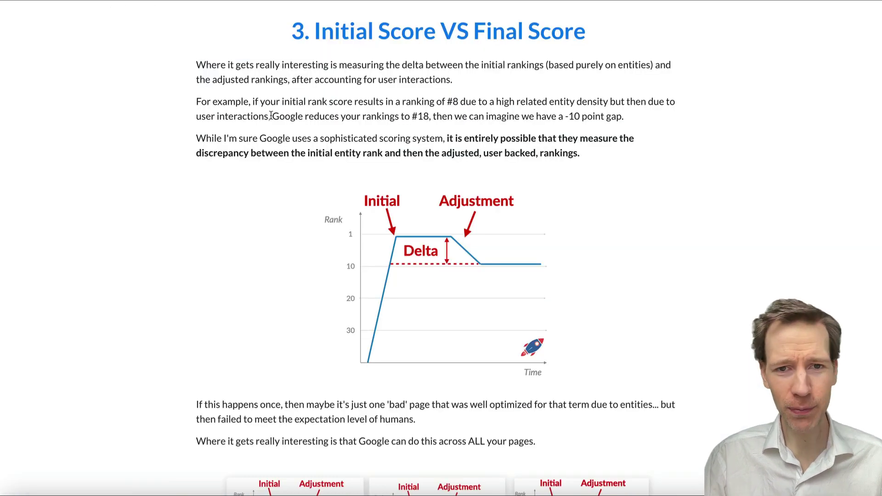
Switch to the article "How To Achieve Top Google Rankings With Entities" and skim it from the beginning through section 3
key(Home)
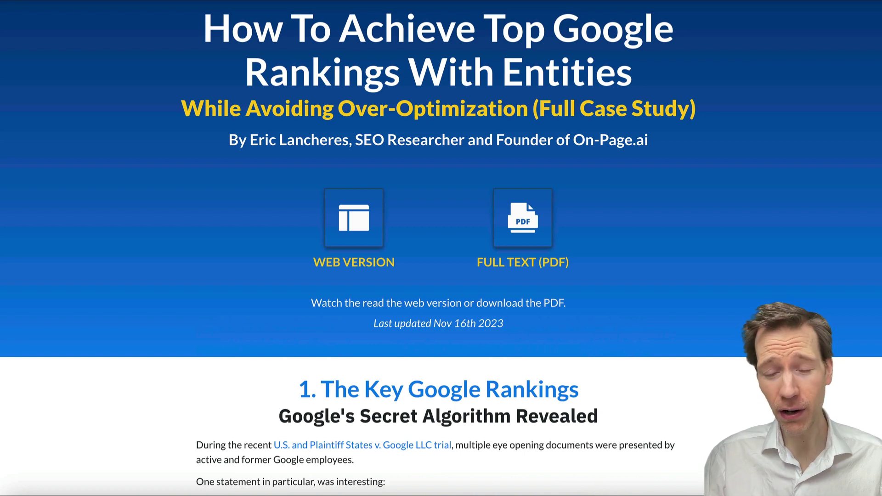
scroll(441, 248, down, 5)
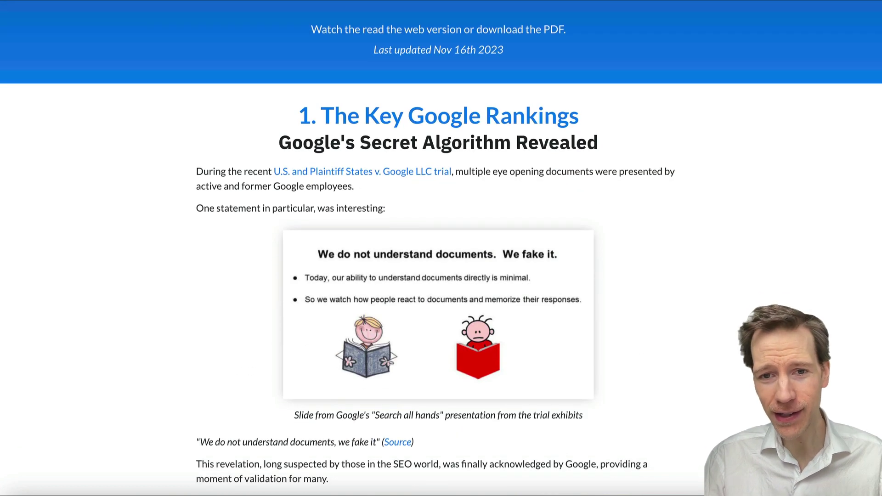
scroll(441, 248, down, 3)
scroll(441, 248, down, 5)
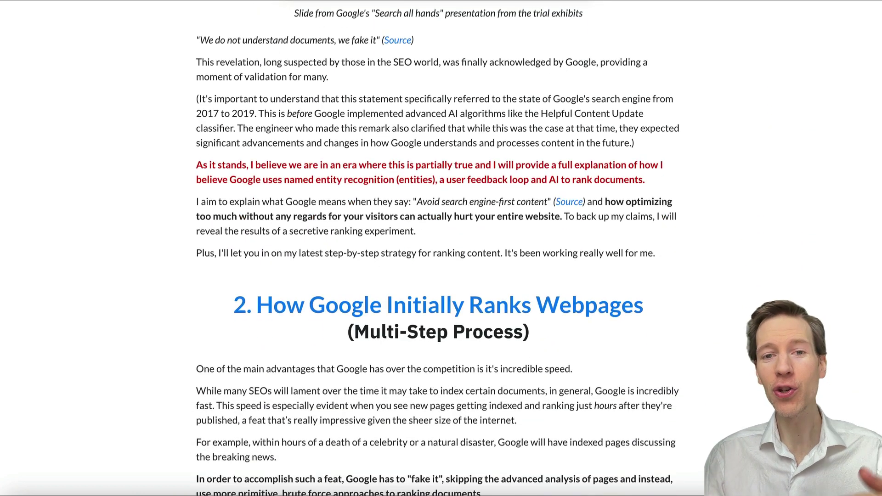
scroll(441, 248, down, 3)
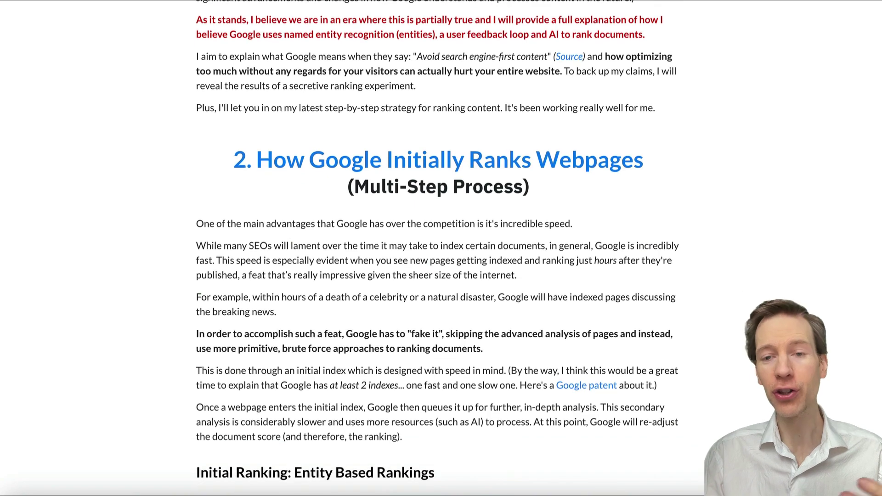
scroll(441, 248, down, 2)
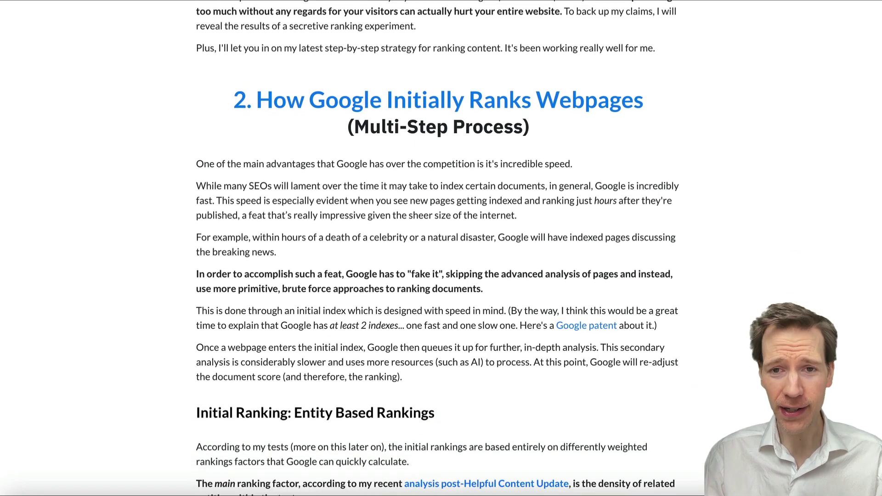
scroll(877, 202, down, 20)
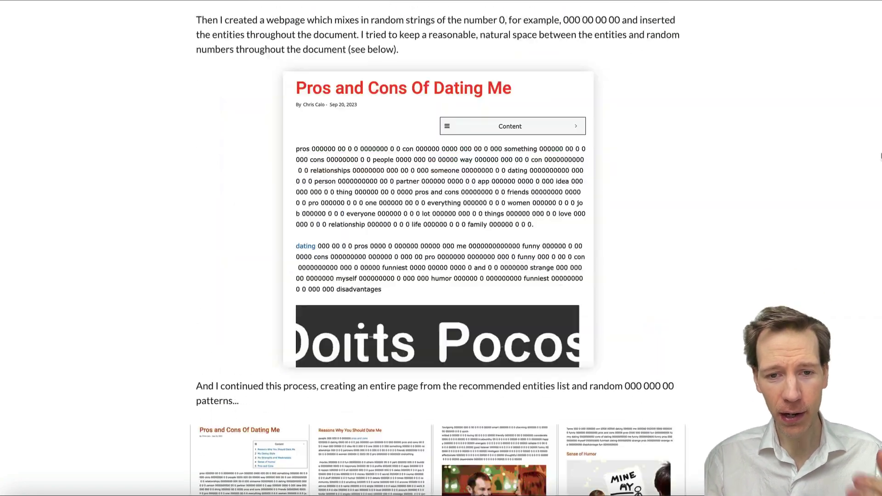
scroll(877, 202, down, 10)
scroll(875, 195, up, 15)
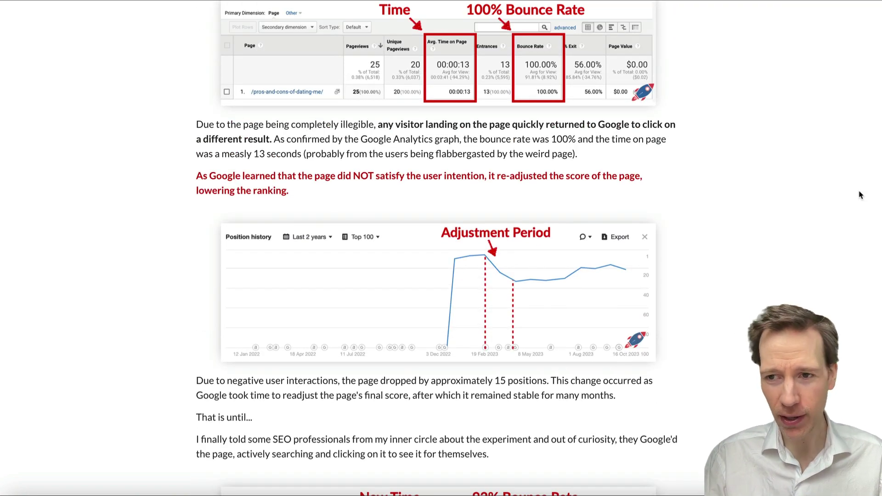
scroll(861, 195, down, 9)
scroll(437, 248, down, 15)
scroll(437, 248, up, 10)
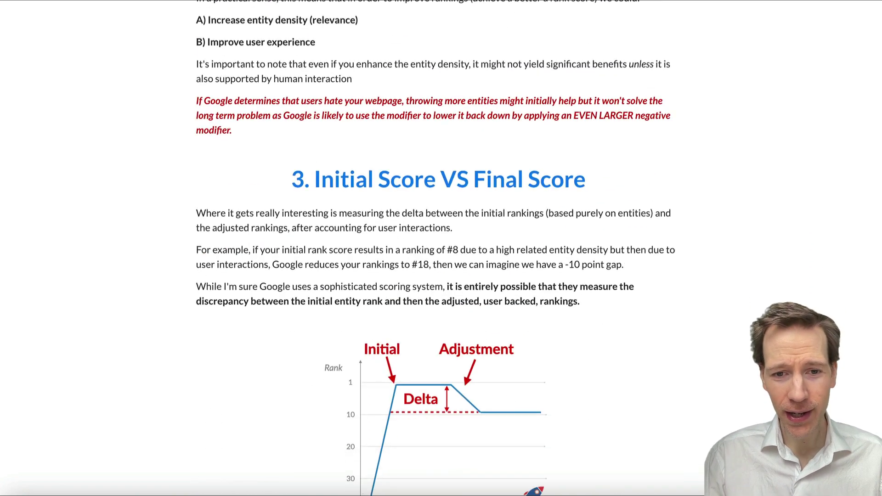
scroll(698, 221, down, 1)
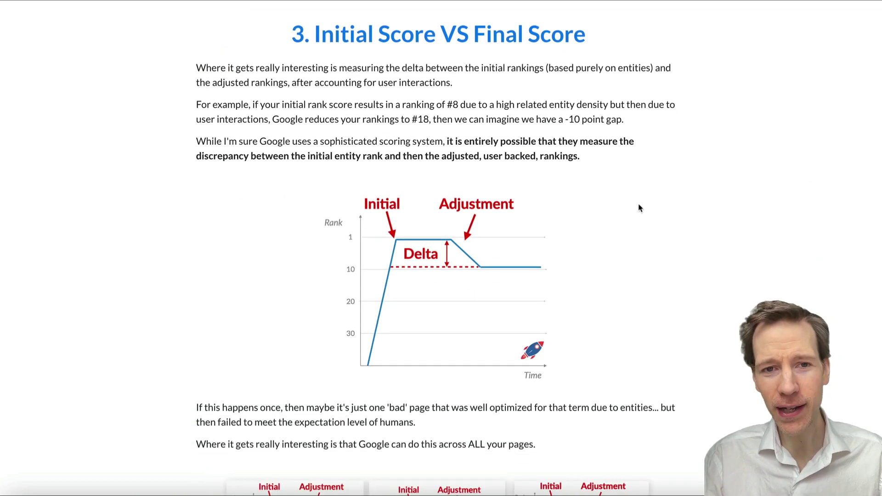
Examine the article's "Initial Score VS Final Score" section, highlighting its heading
drag(314, 33, 582, 29)
click(581, 29)
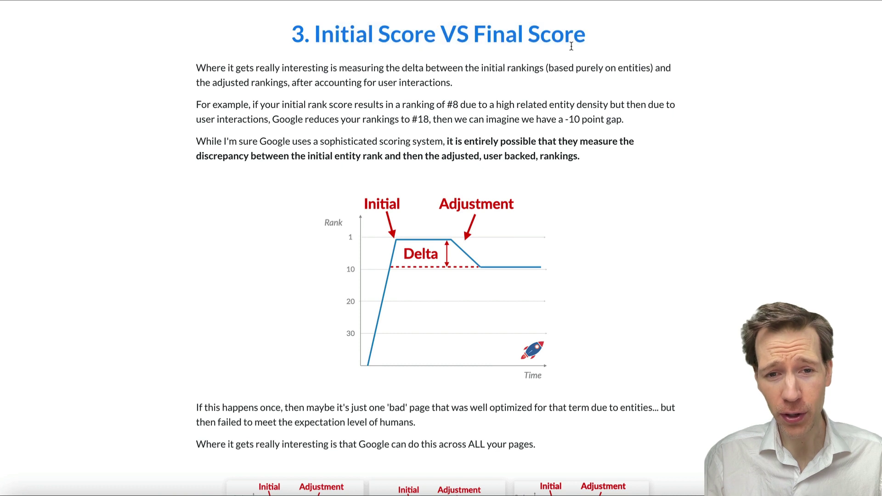
scroll(572, 46, down, 1)
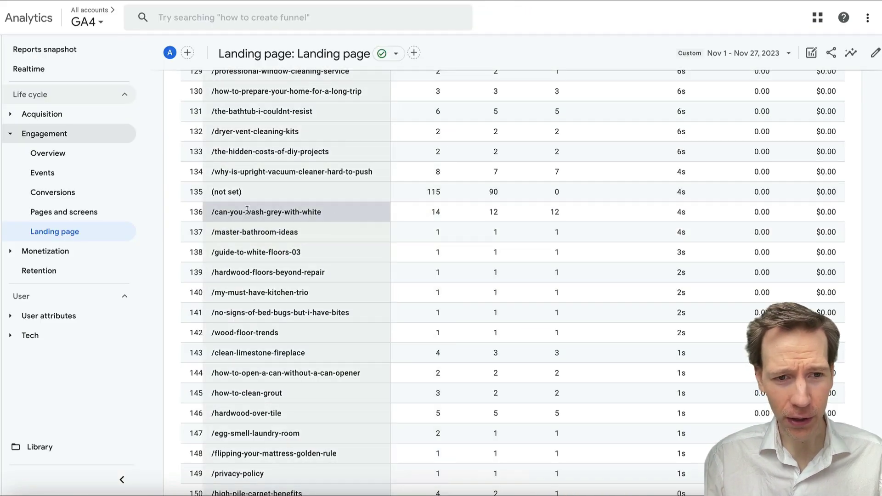
Compare the /can-you-wash-grey-with-white row in the GA4 landing page report with the initial rank in the article's Delta graph
drag(211, 214, 562, 214)
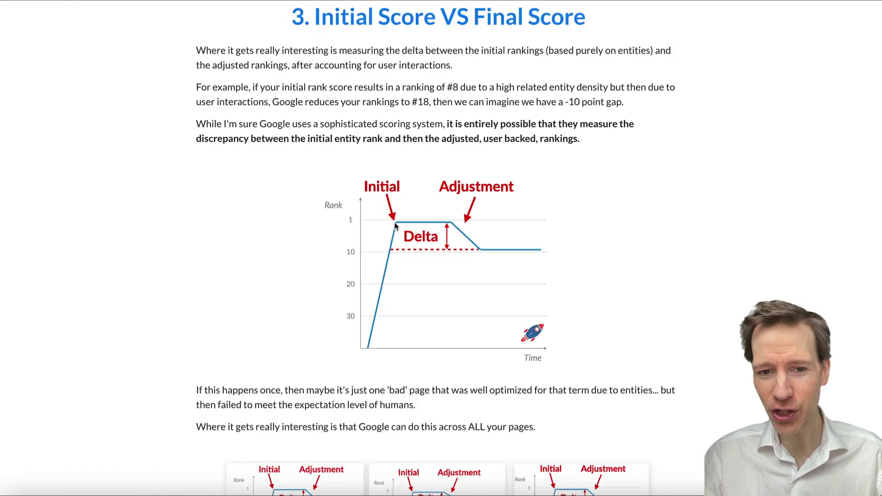
drag(361, 186, 390, 193)
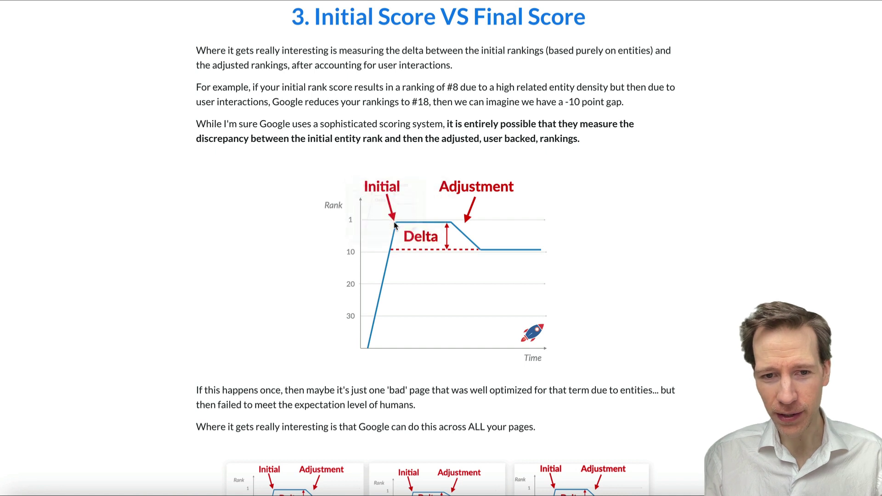